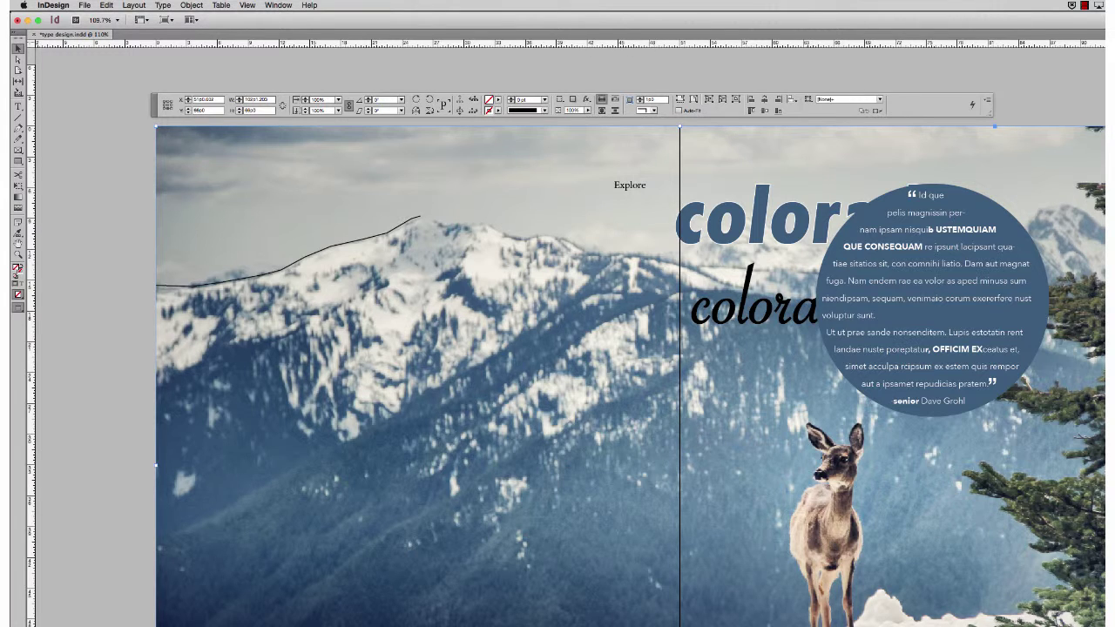
Step: Examine the styles of the Helvetica Neue family in the font list for the small Explore text
click(18, 107)
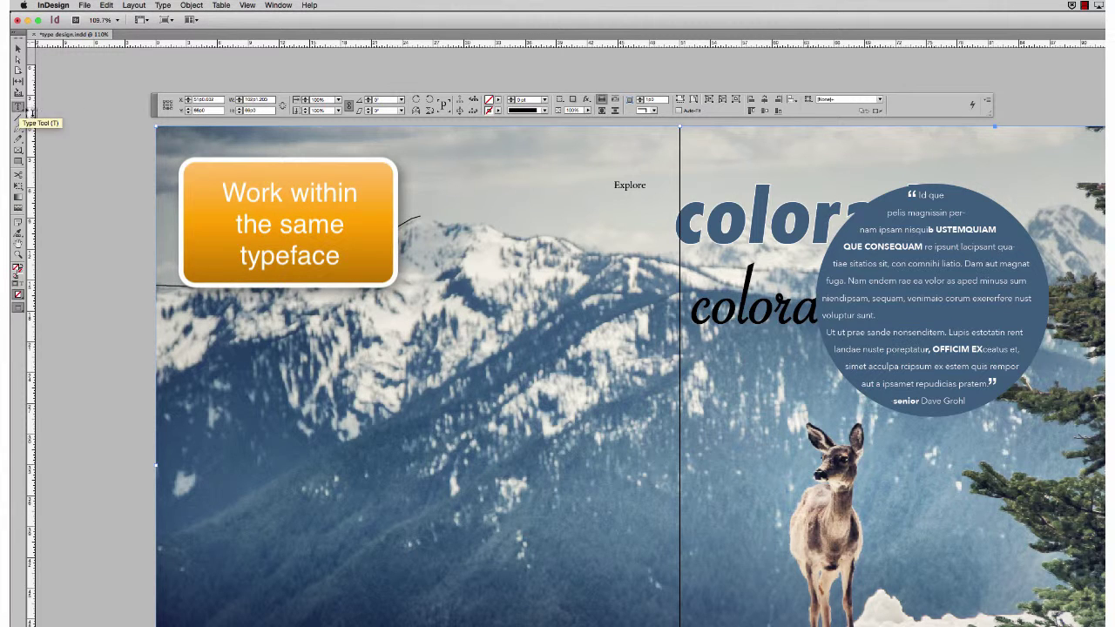
click(637, 181)
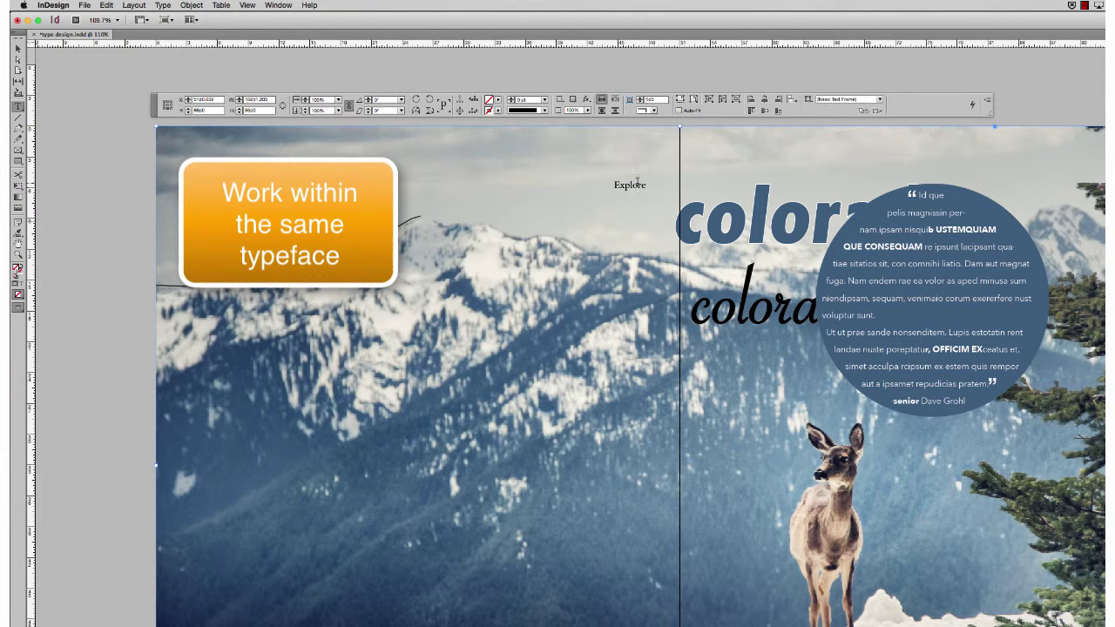
click(635, 183)
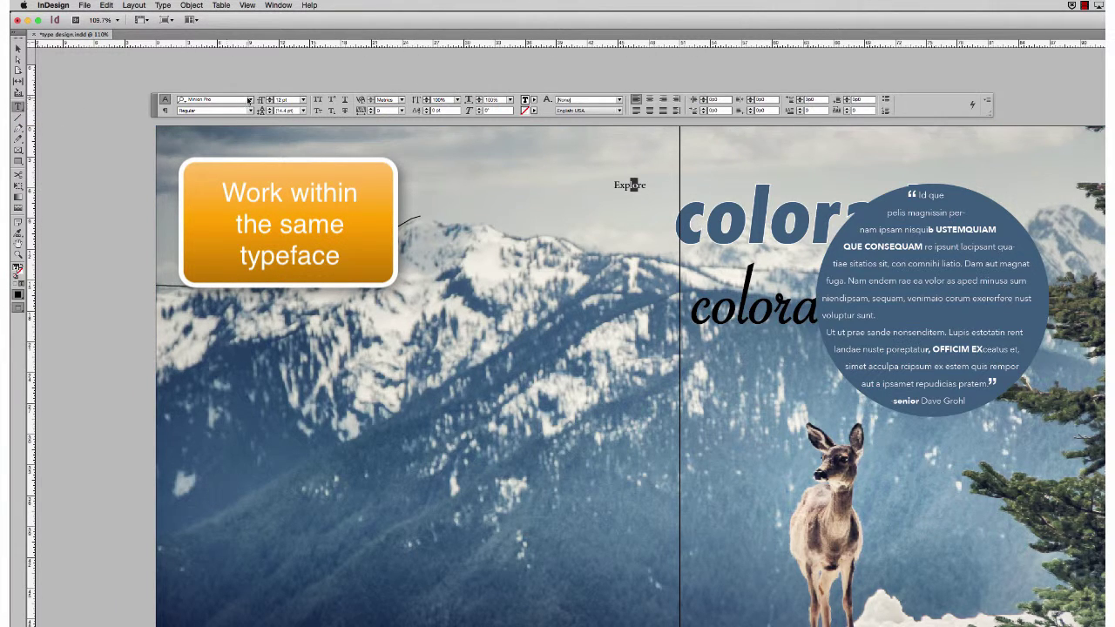
click(248, 100)
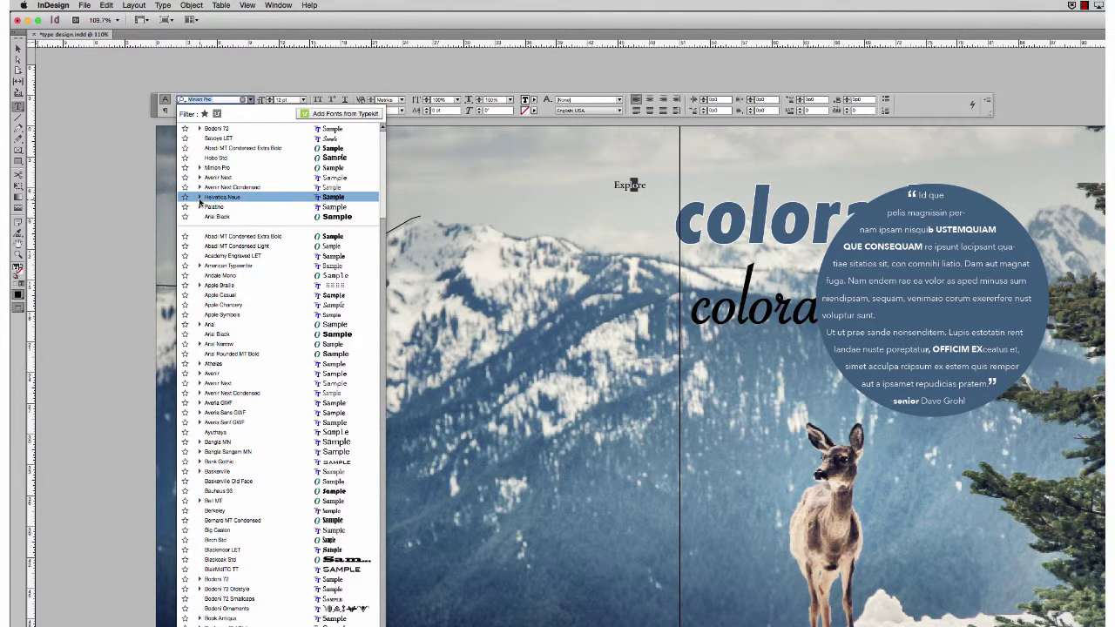
click(200, 199)
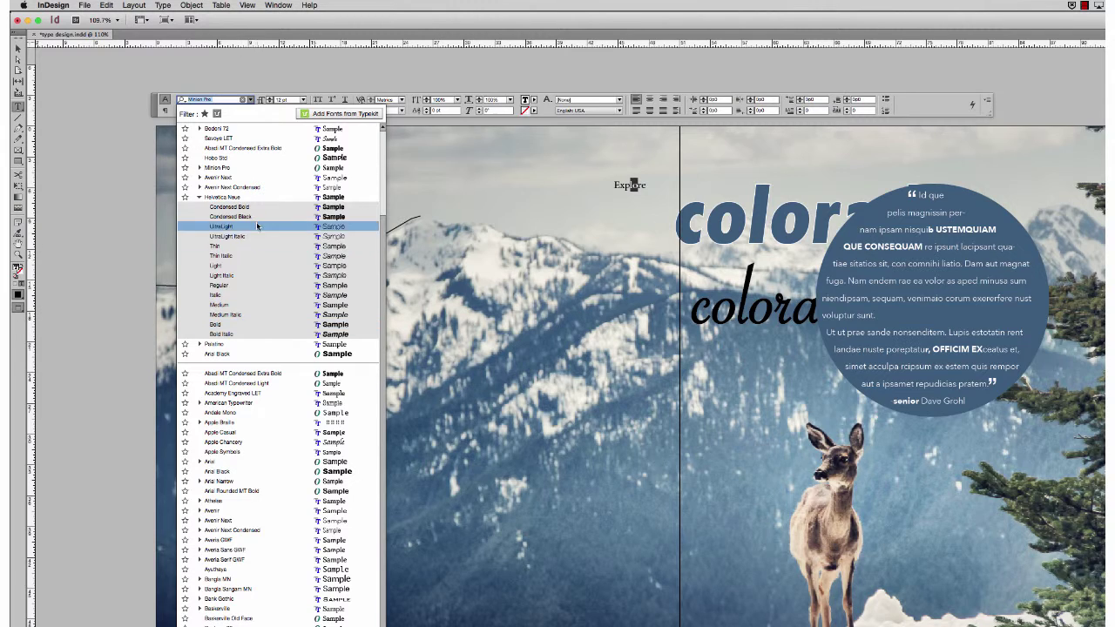
click(199, 198)
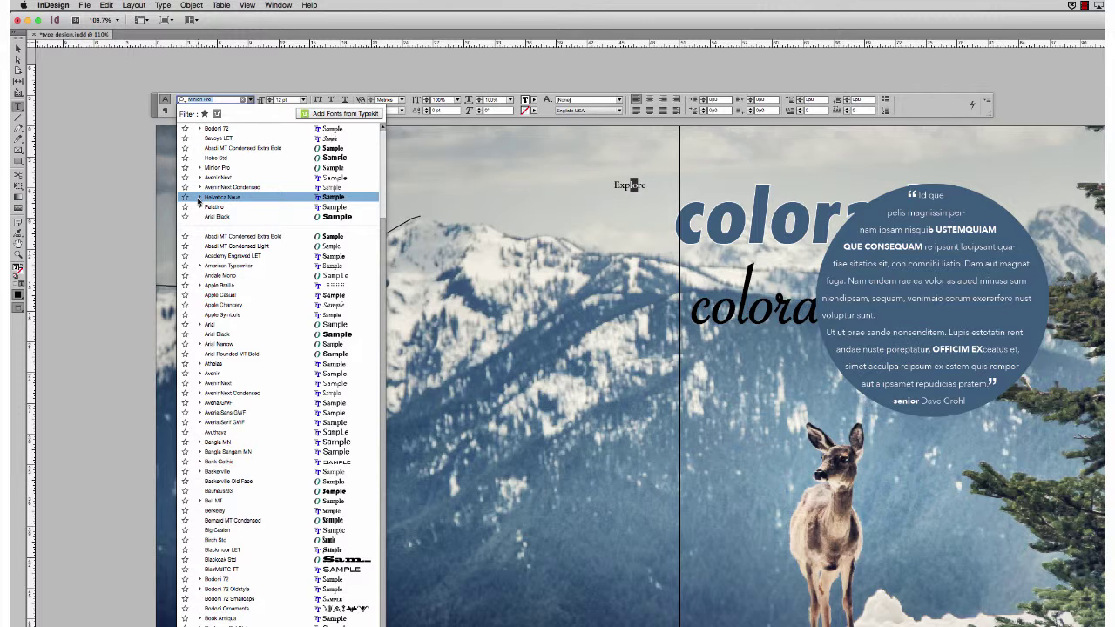
click(200, 199)
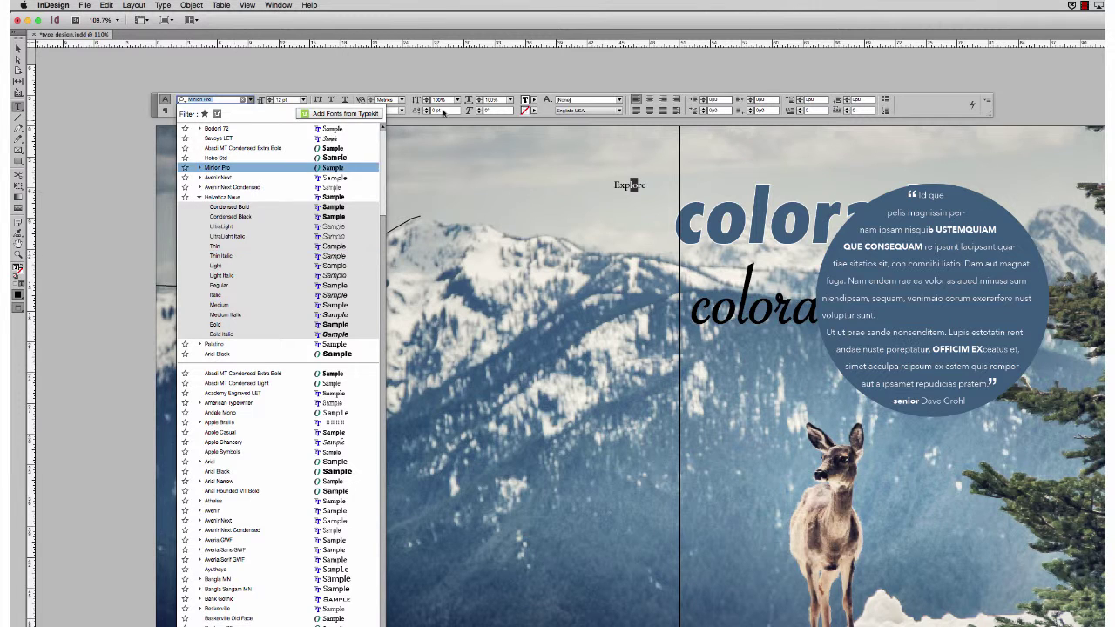
click(547, 184)
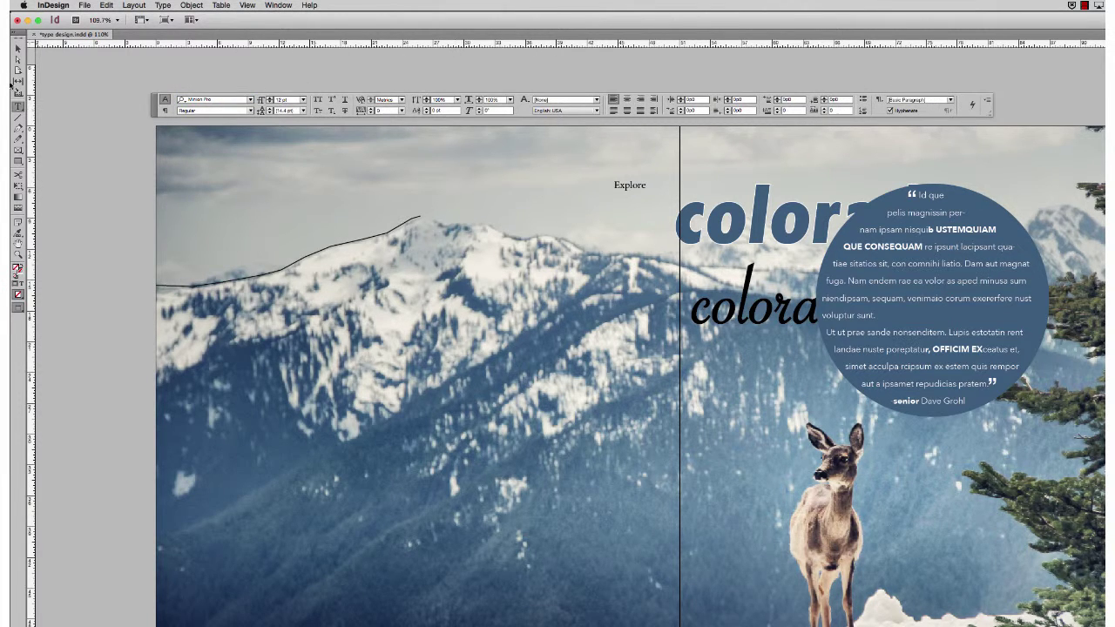
Step: Inspect the type formatting of the attribution line and the bold words in the circular quote
scroll(466, 277, left, 1)
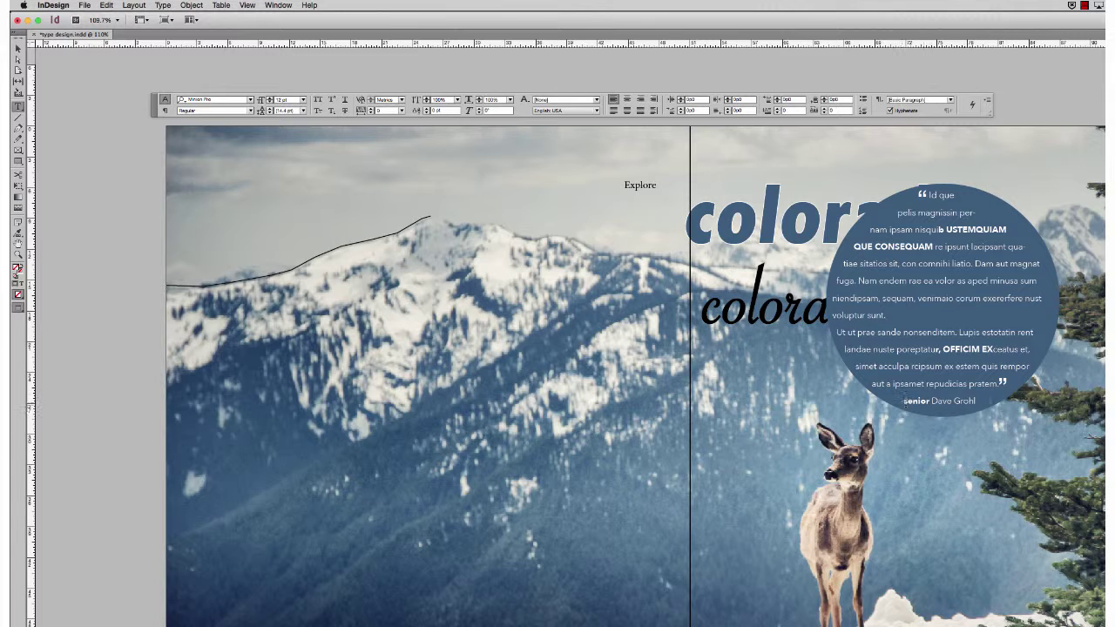
drag(969, 401, 875, 402)
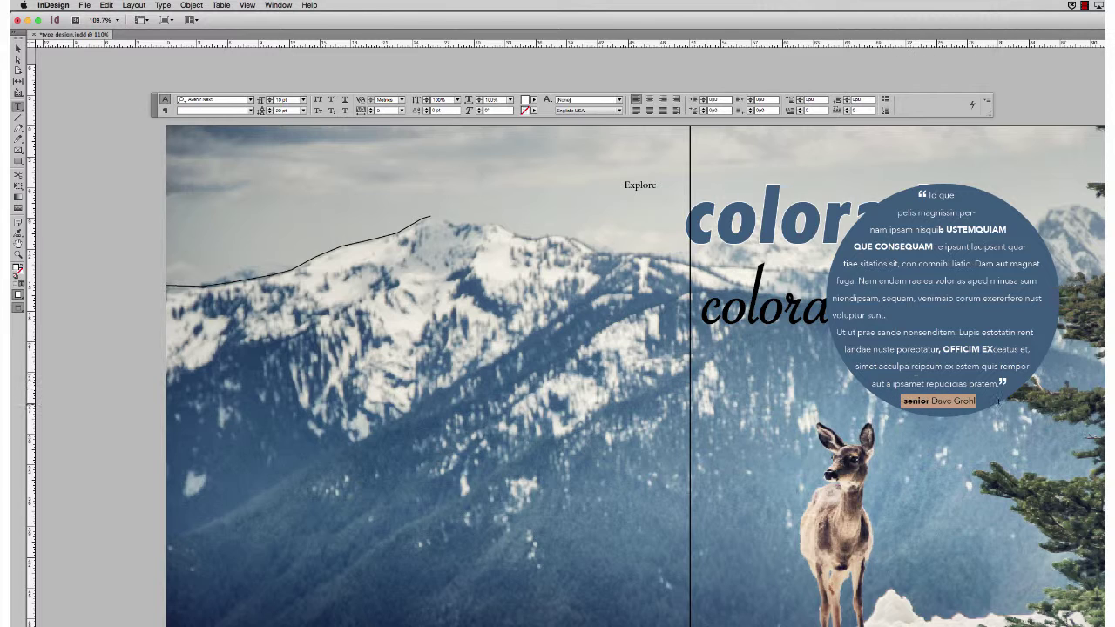
click(923, 401)
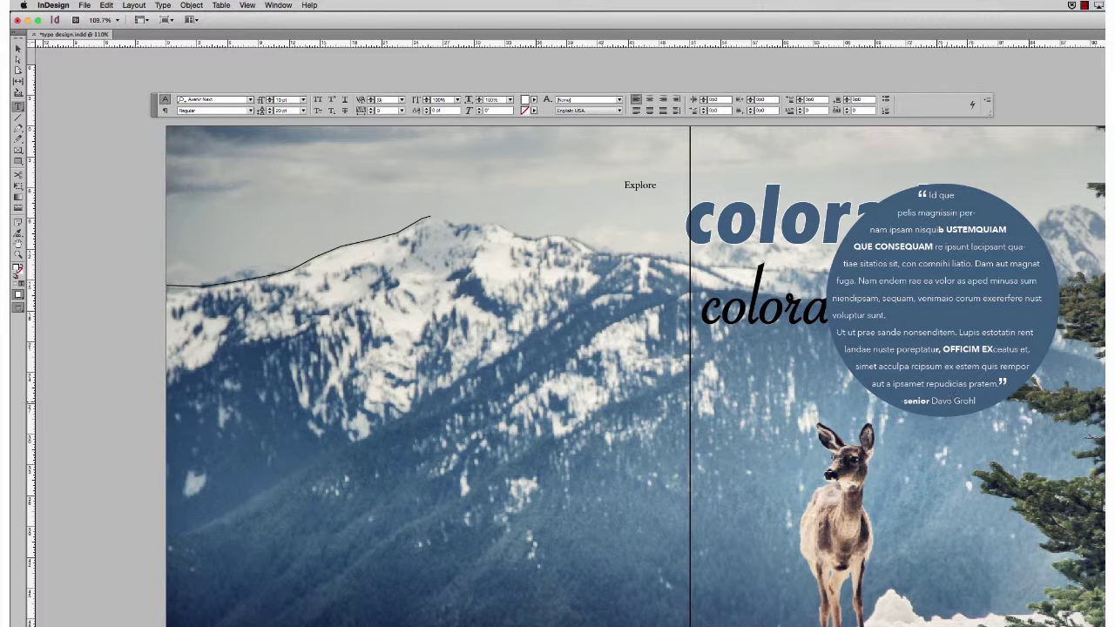
drag(913, 401, 926, 402)
click(948, 401)
drag(925, 246, 874, 246)
click(874, 247)
click(948, 400)
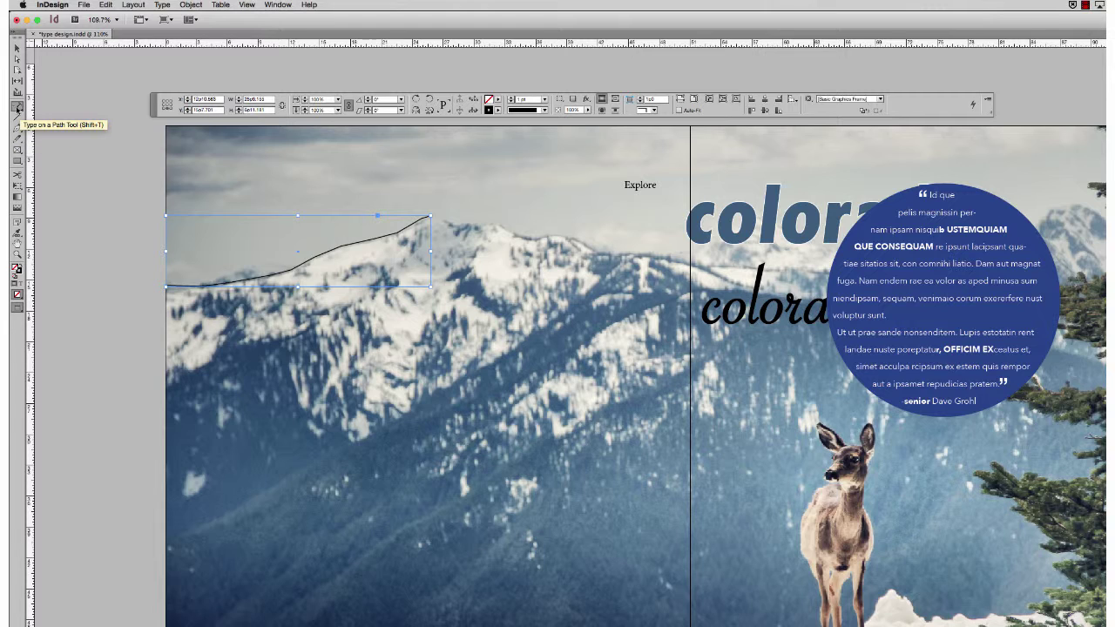
Step: Add the text "Explore" along the mountain ridge path and set its size to 72 pt
click(172, 282)
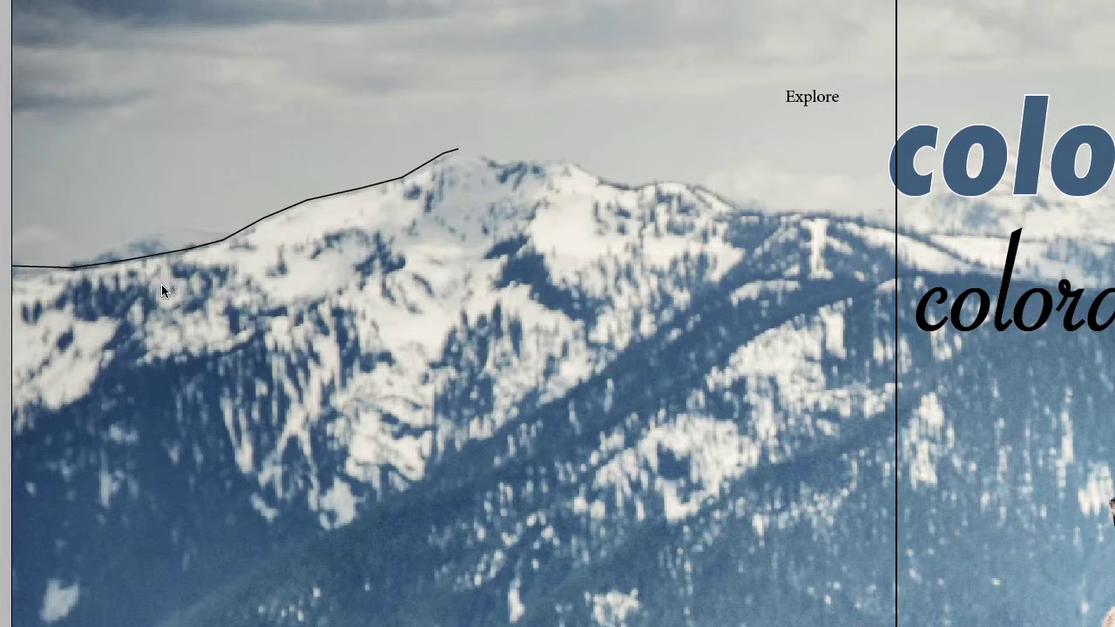
text(Explore)
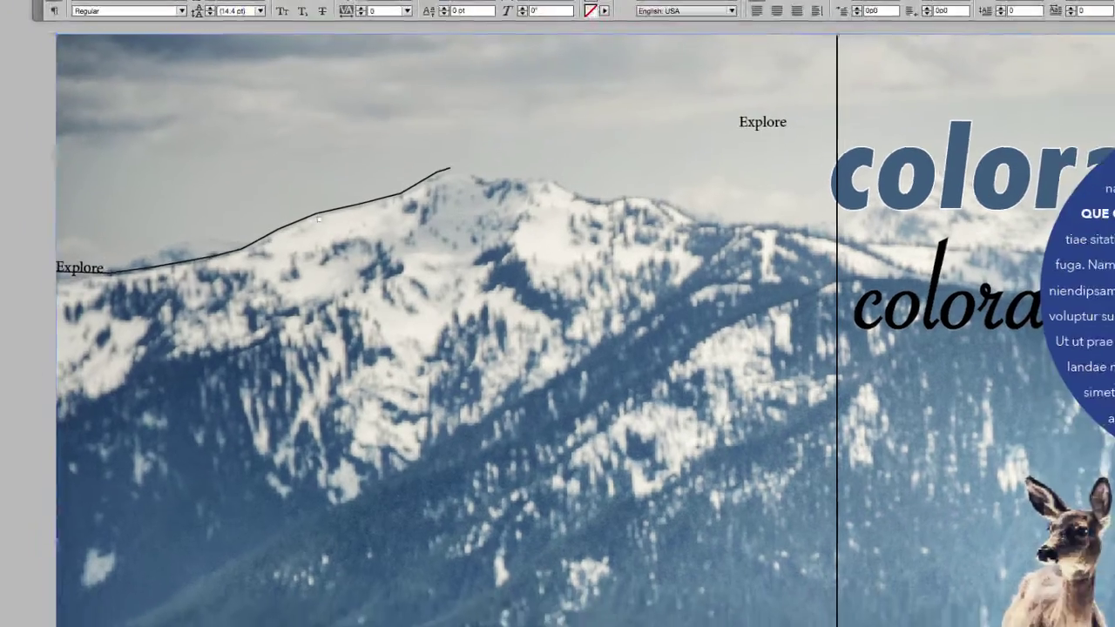
key(super+a)
click(302, 100)
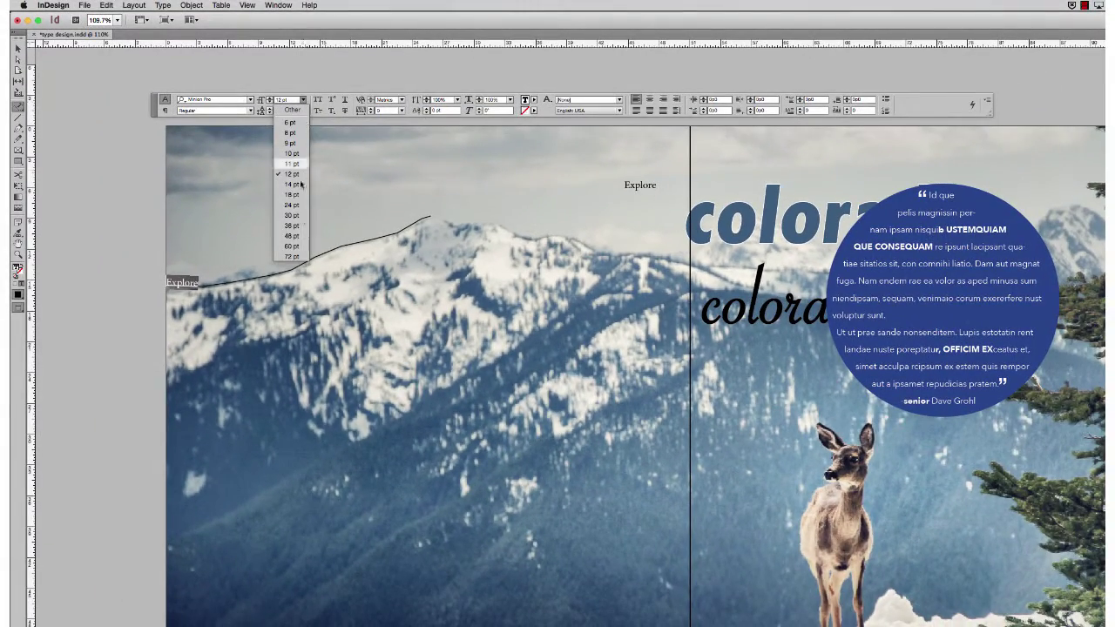
click(292, 256)
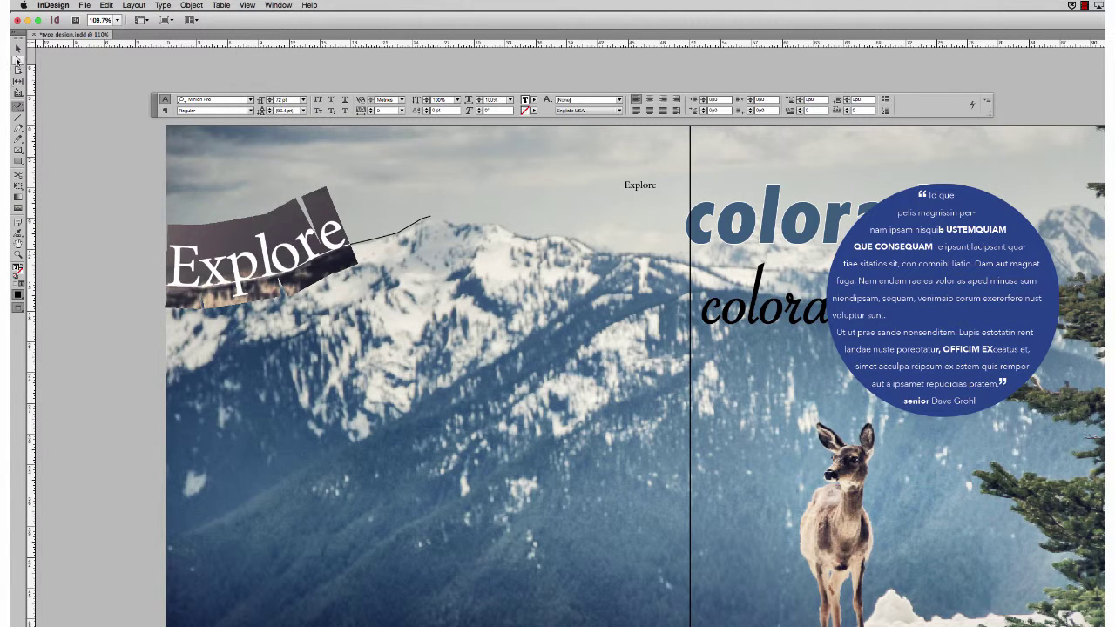
Step: Shift the start of the Explore path text further along the ridge and change its font to a heavy condensed sans-serif
click(17, 59)
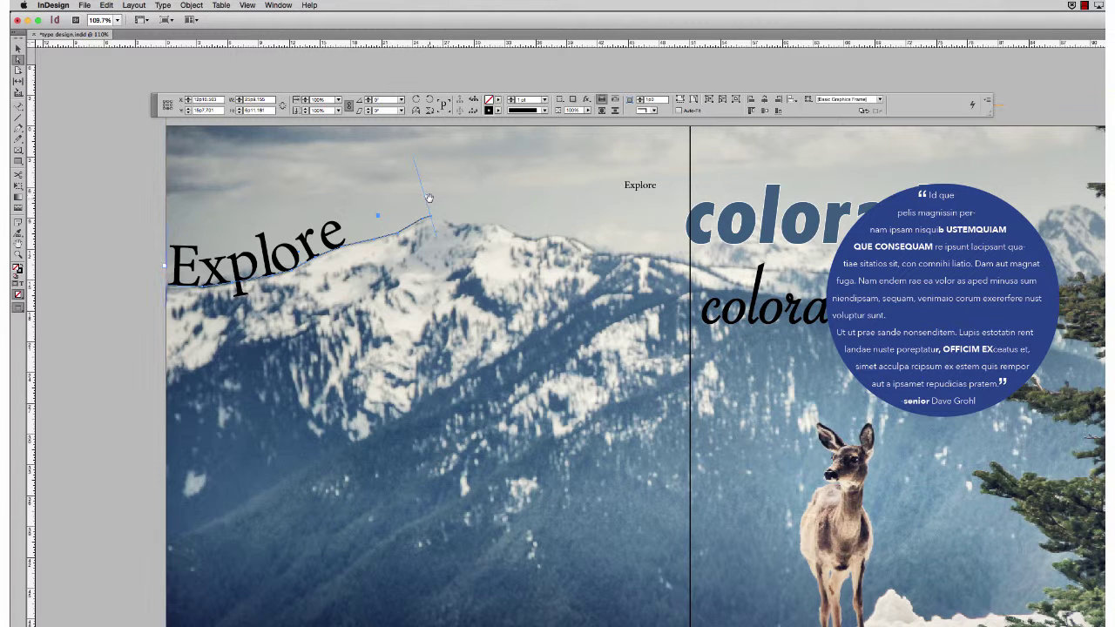
drag(168, 263, 205, 259)
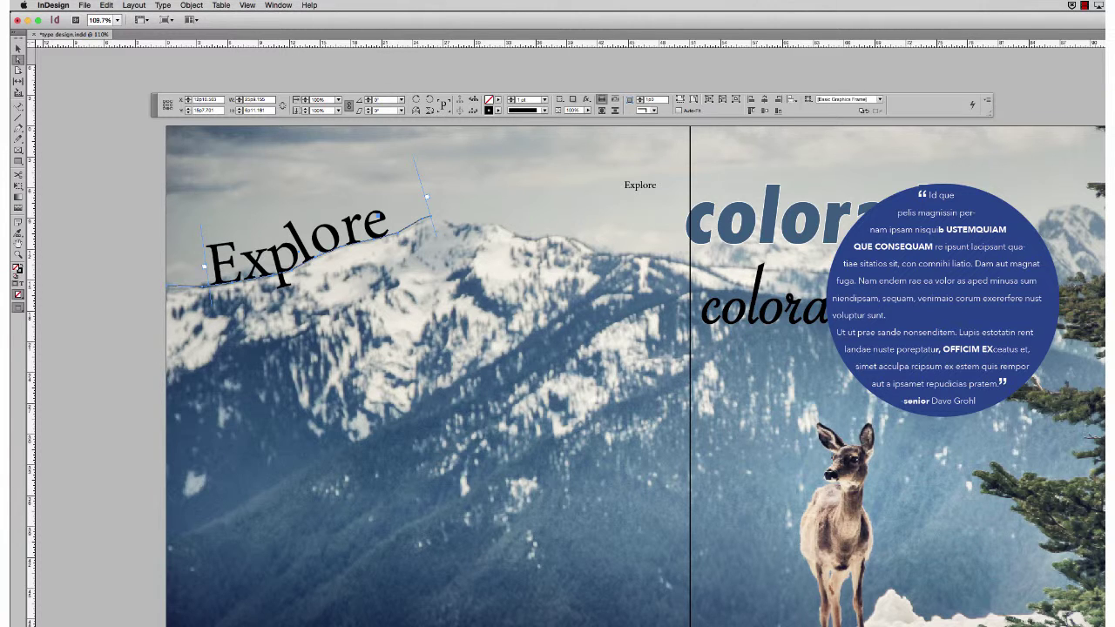
drag(17, 106, 44, 111)
click(284, 250)
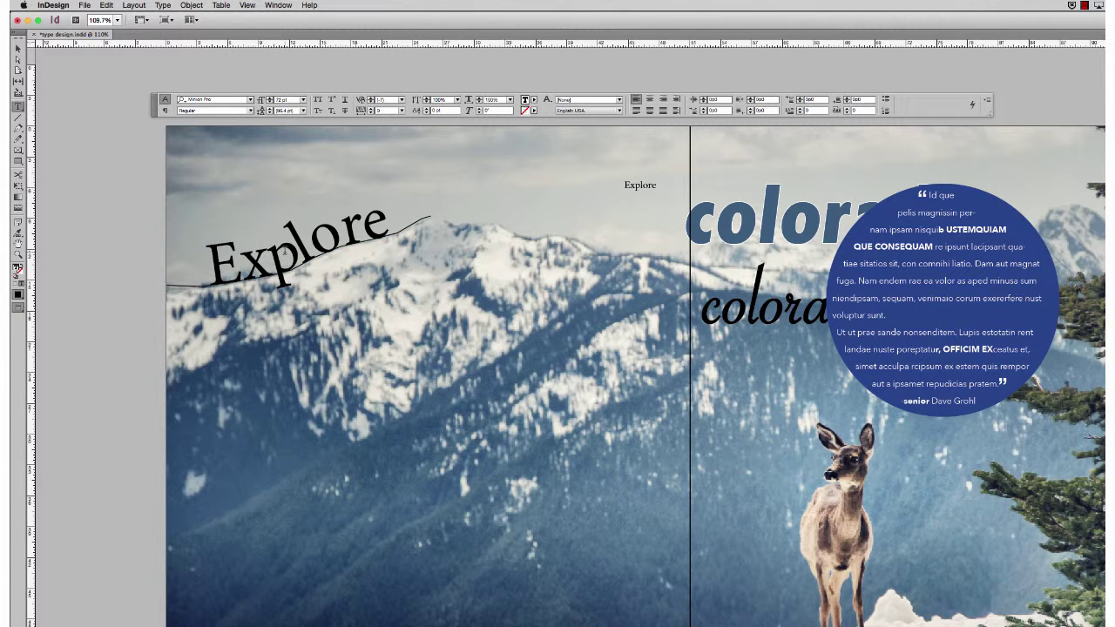
key(ctrl+a)
click(163, 100)
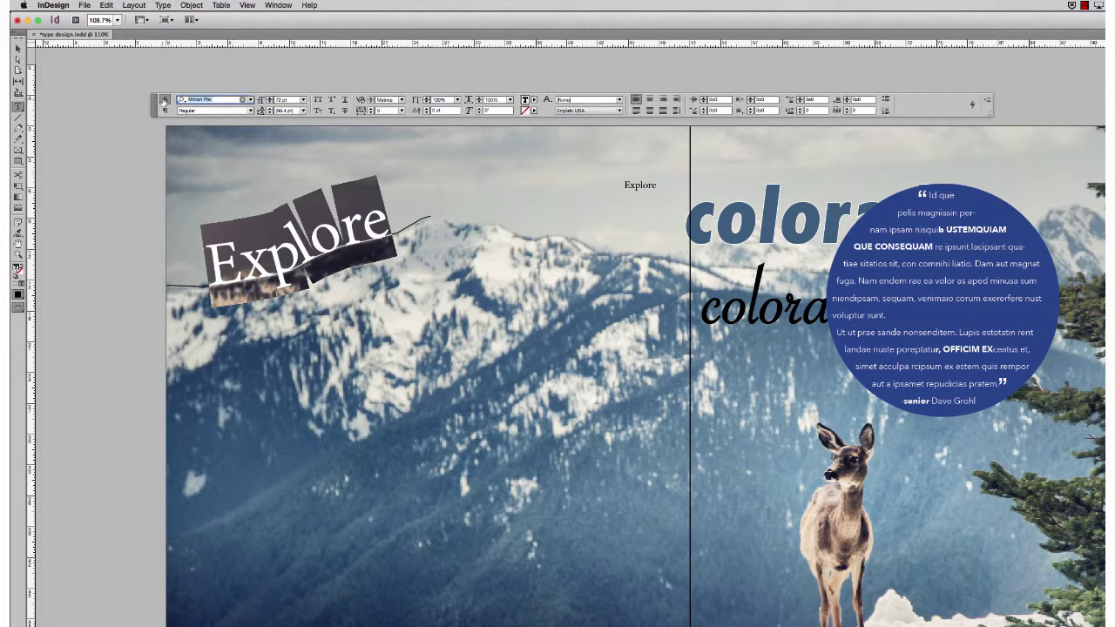
click(250, 100)
scroll(250, 129, up, 10)
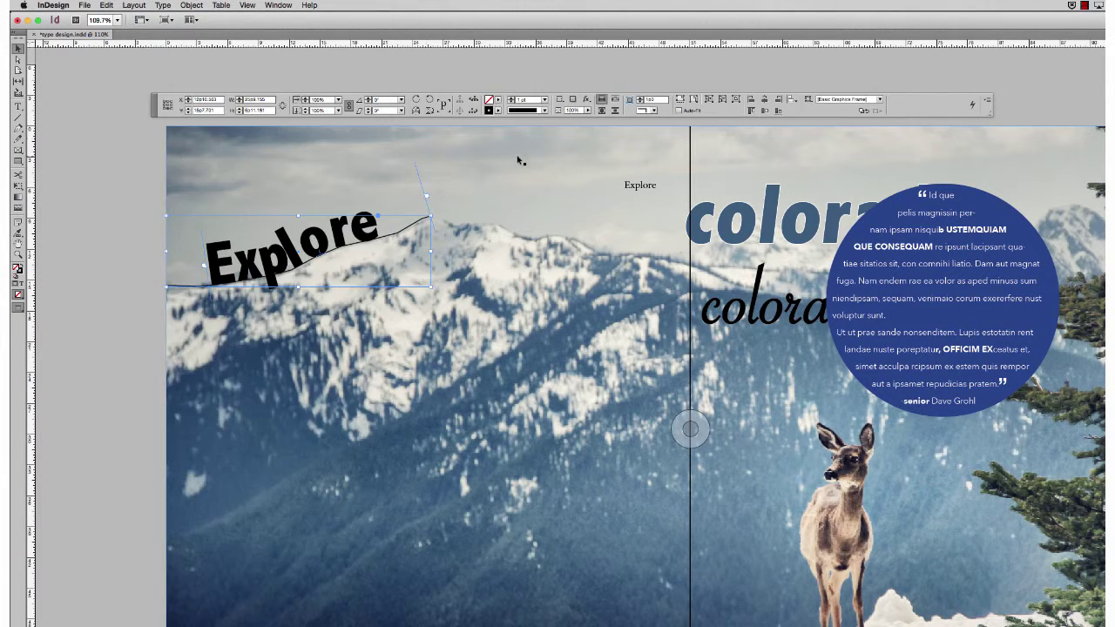
Step: Remove the stroke from the ridge path that carries the Explore text
click(498, 111)
click(416, 131)
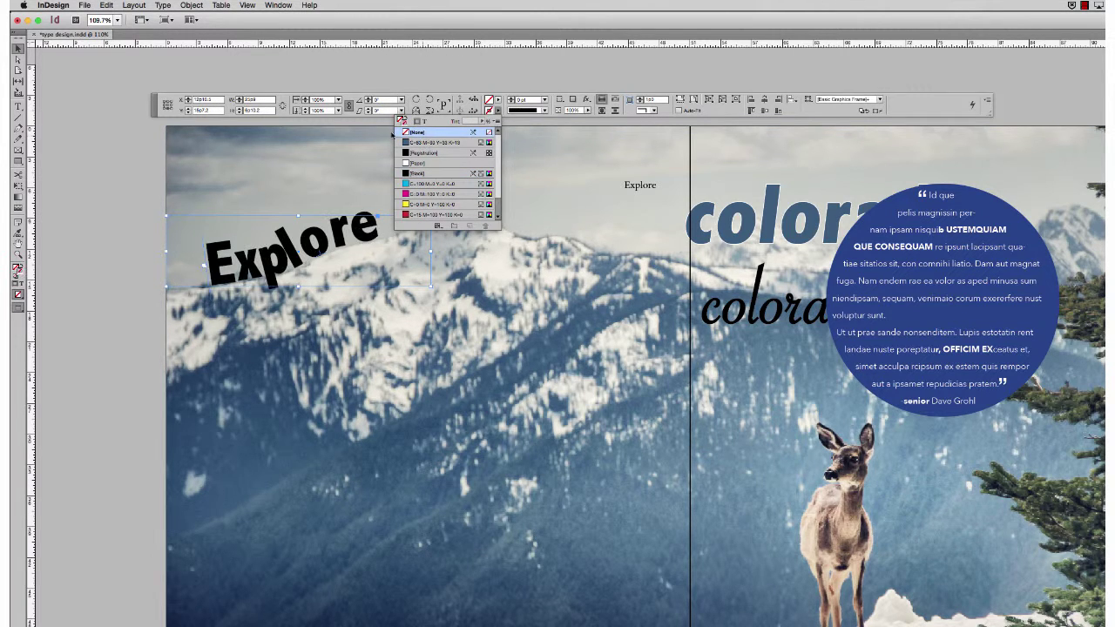
click(249, 137)
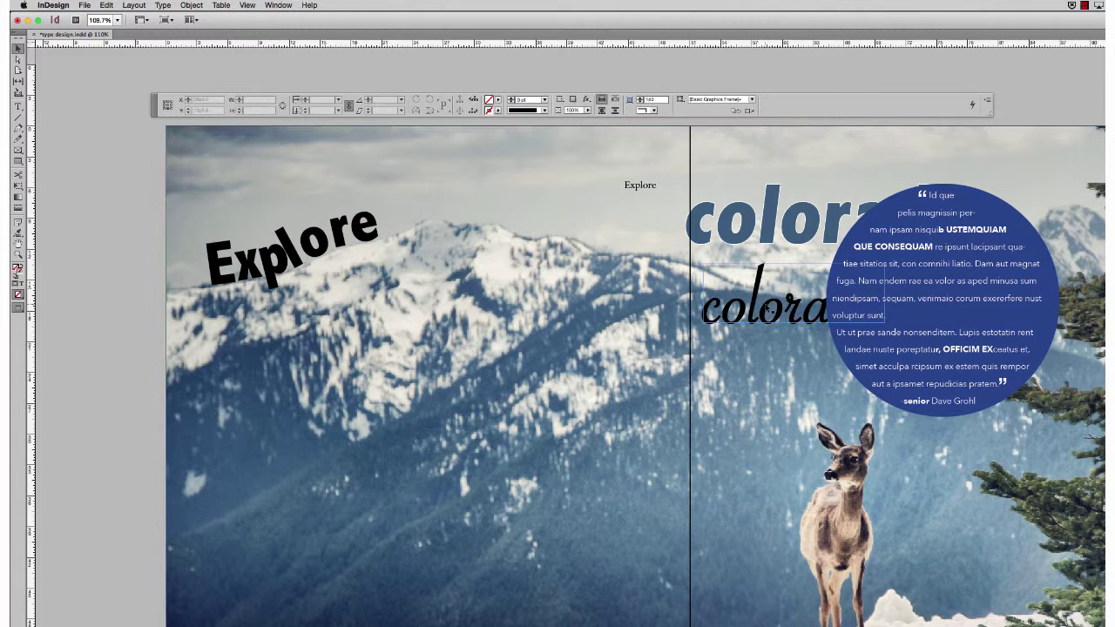
Step: Move the script colorado text beside the Explore path text and set both its stroke and fill to the document's blue swatch
click(724, 308)
drag(725, 309, 498, 249)
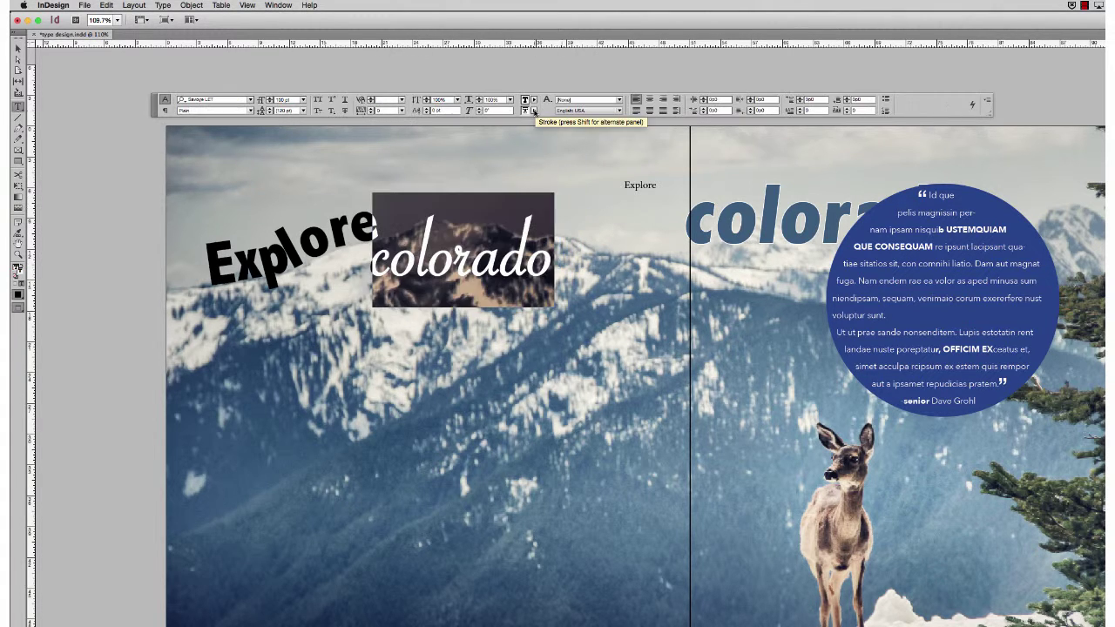
click(533, 111)
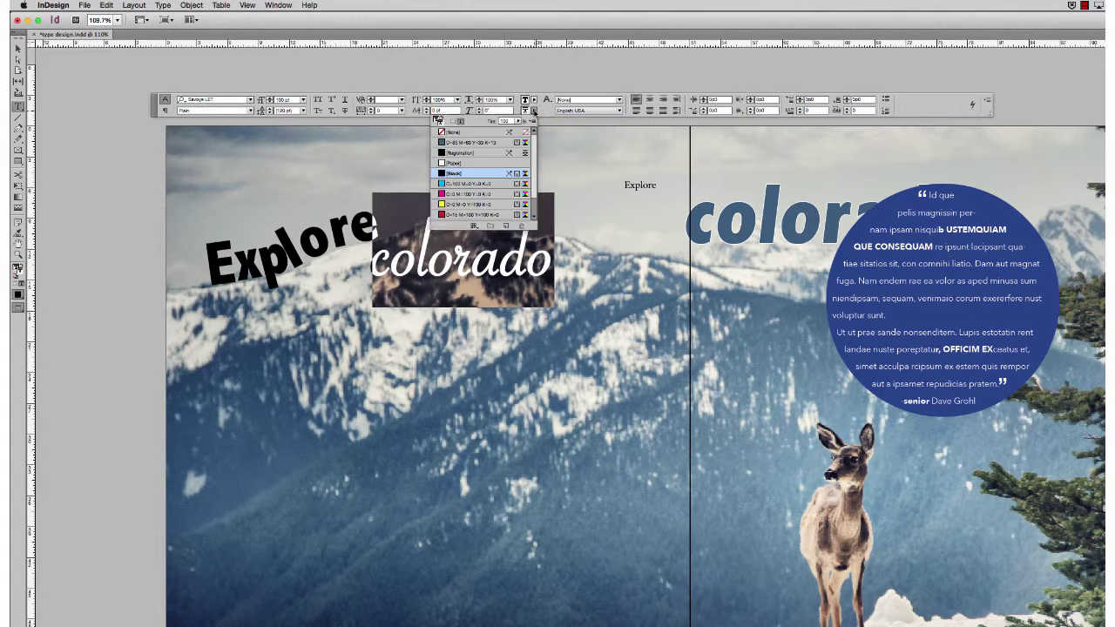
click(504, 142)
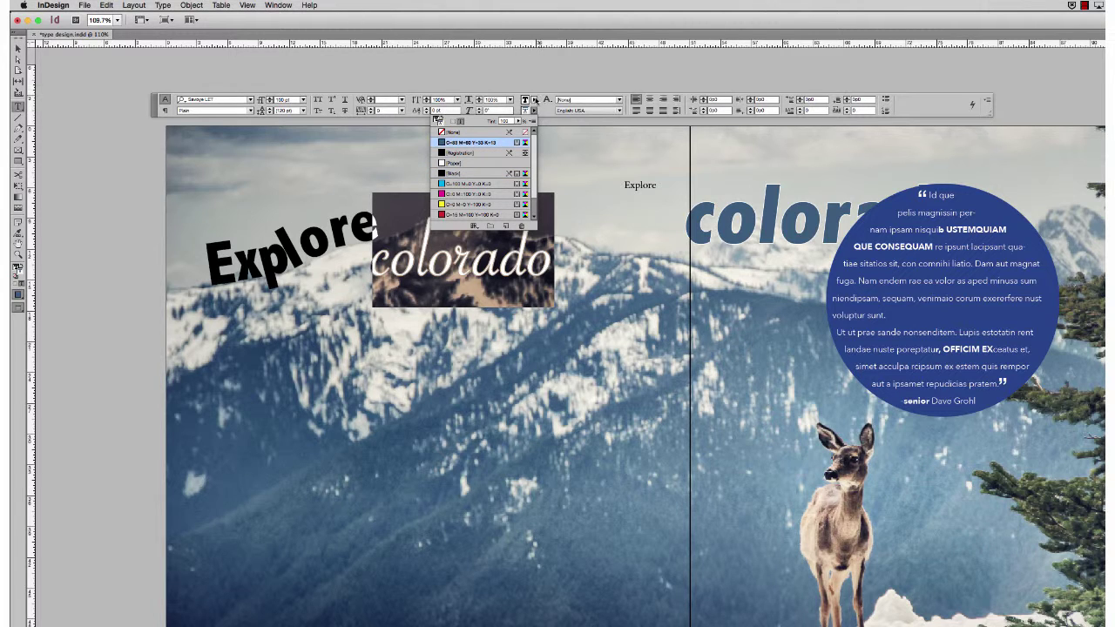
click(533, 101)
click(483, 132)
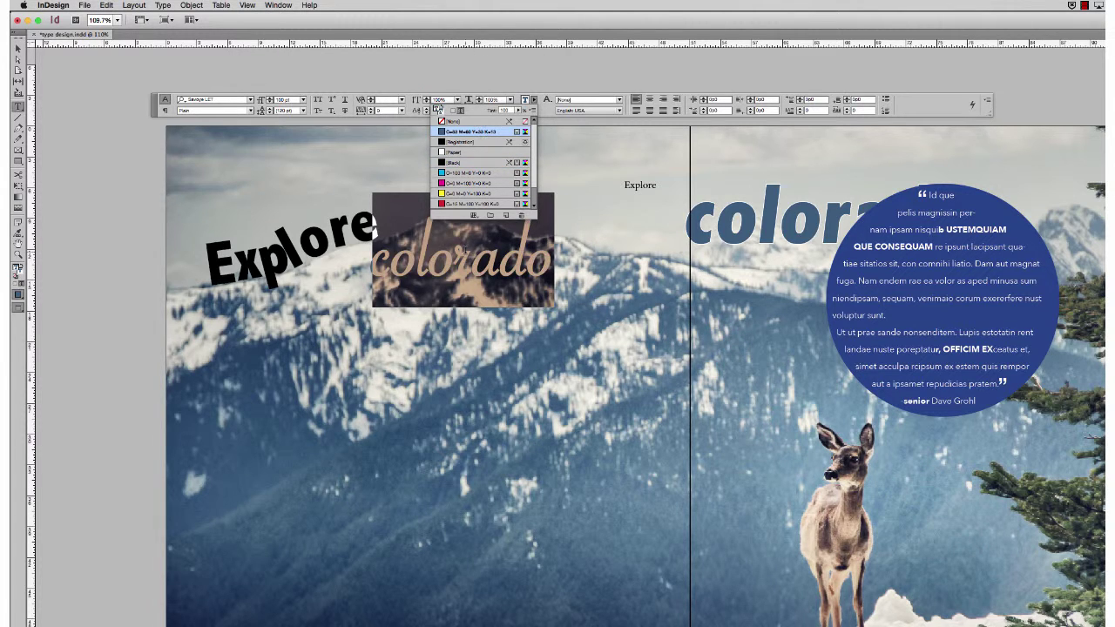
click(524, 254)
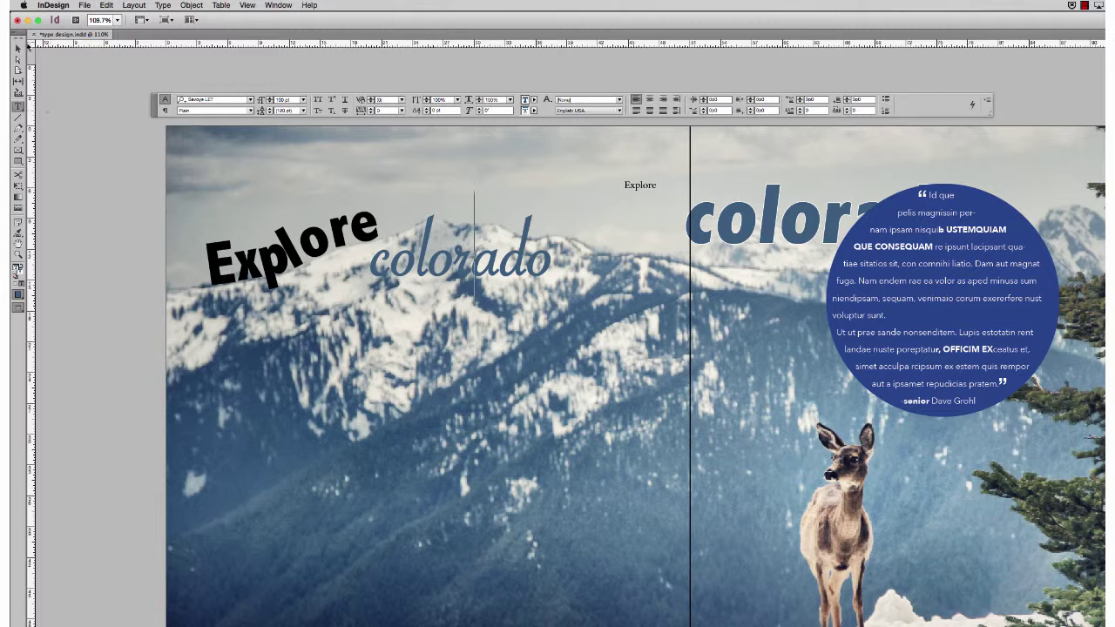
Step: Move the blue script colorado text up into the sky above the mountain peak
click(17, 48)
drag(542, 239, 544, 196)
click(585, 207)
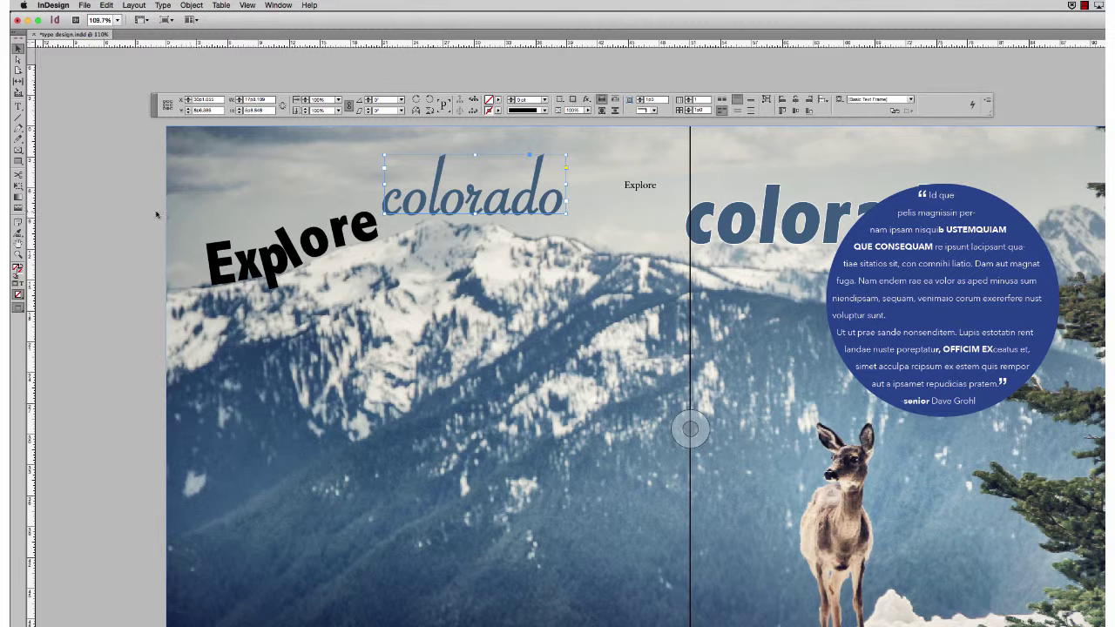
Step: Try tilting the large straight Explore heading by 12° to follow the mountain slope, and undo the attempt
click(678, 194)
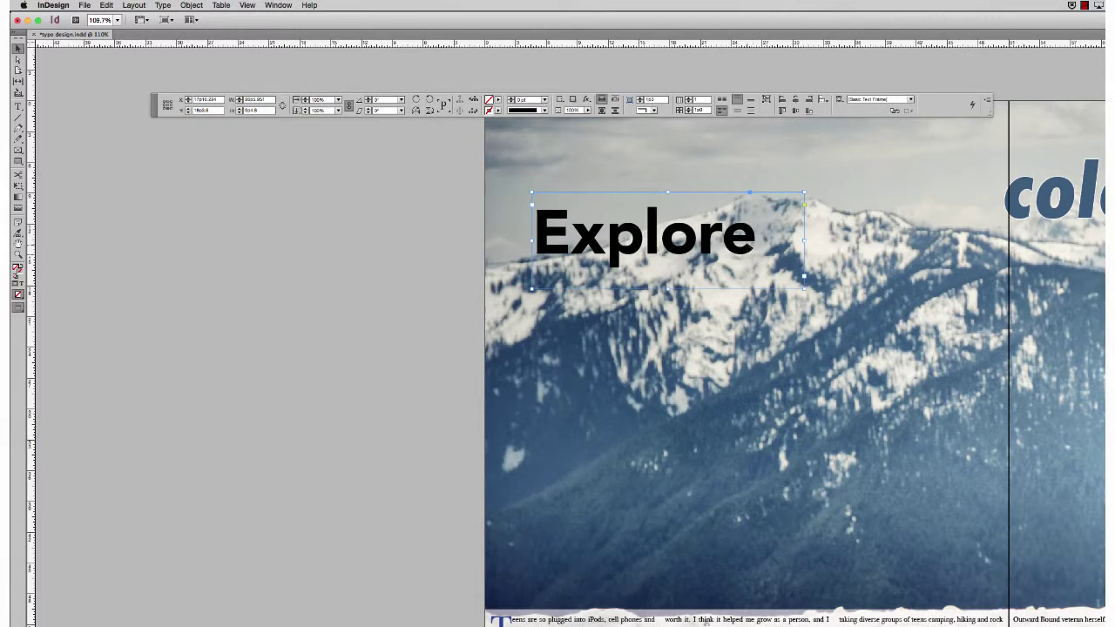
drag(782, 274, 809, 239)
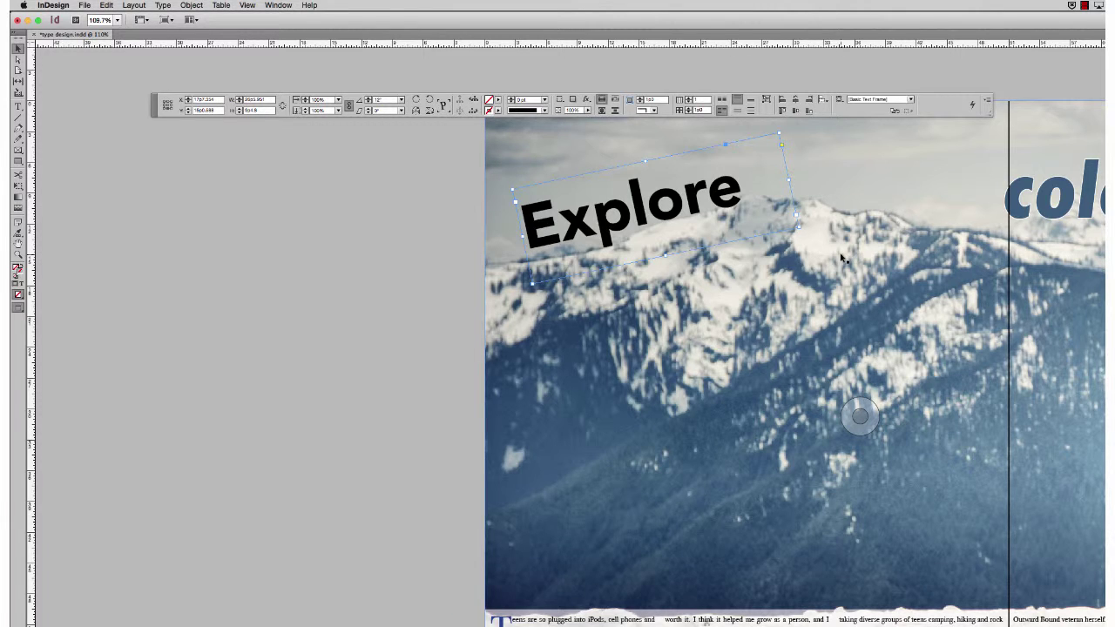
key(super+z)
key(super+z)
key(super+z)
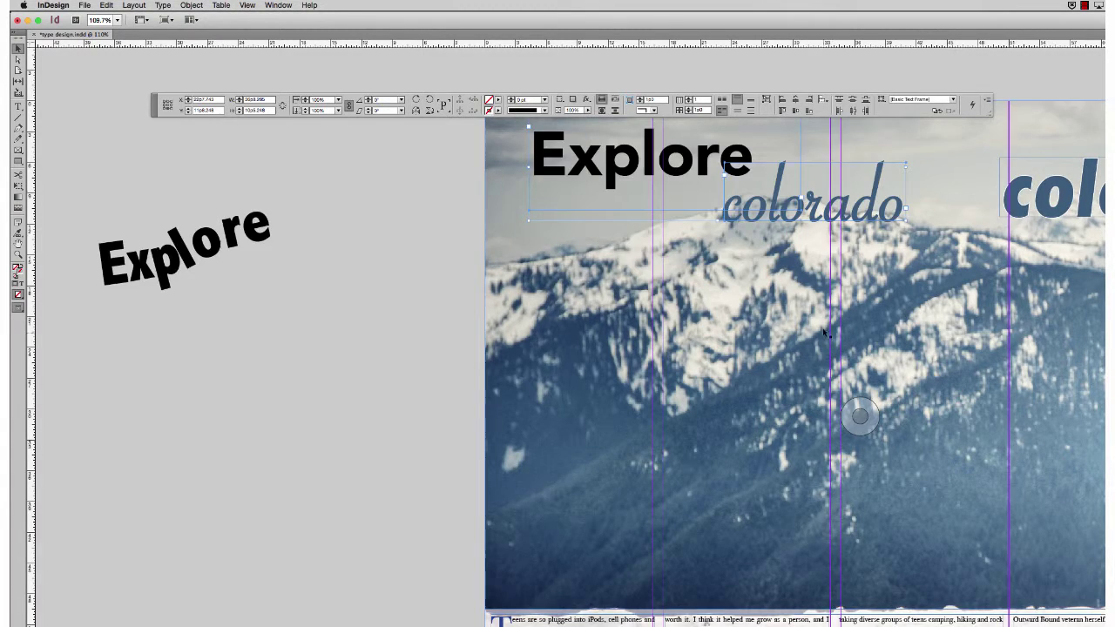
Step: Move the script colorado text up so that it overlaps the end of the large Explore heading
scroll(652, 401, right, 5)
scroll(652, 400, up, 1)
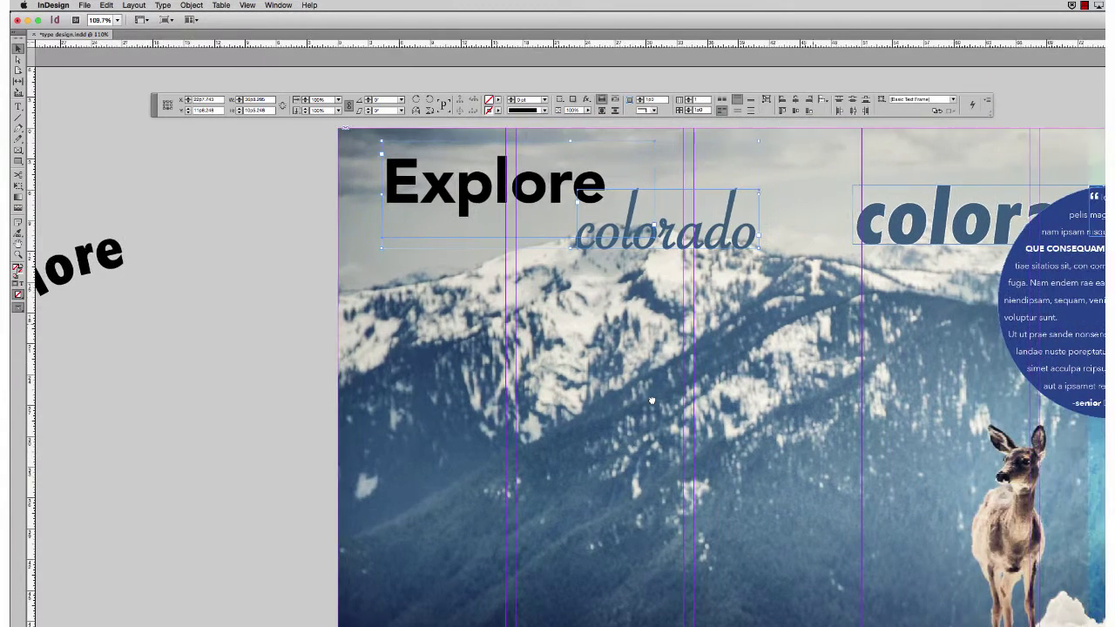
scroll(651, 400, right, 3)
click(147, 187)
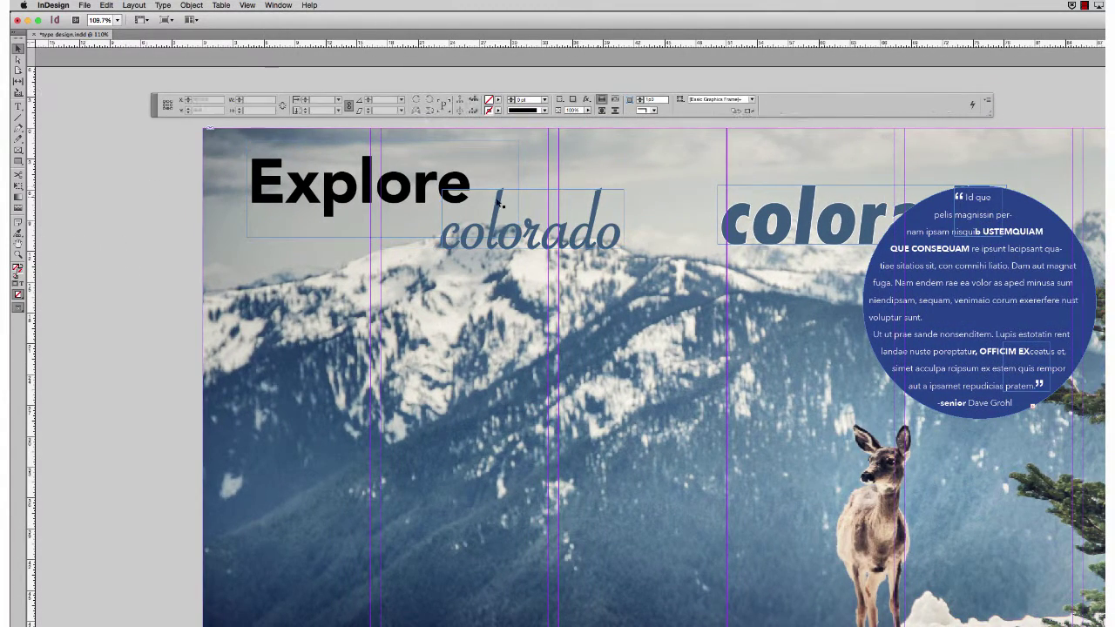
drag(495, 218, 471, 206)
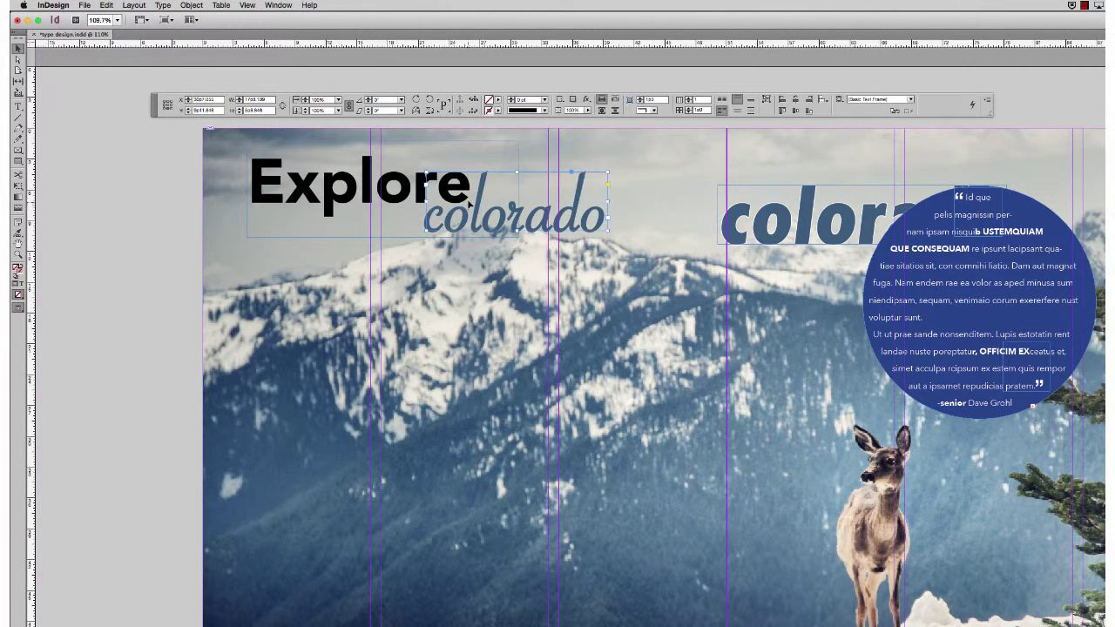
Step: Hide the layout guides and nudge the script colorado text and the Explore heading slightly higher in the sky
click(133, 174)
key(super+semicolon)
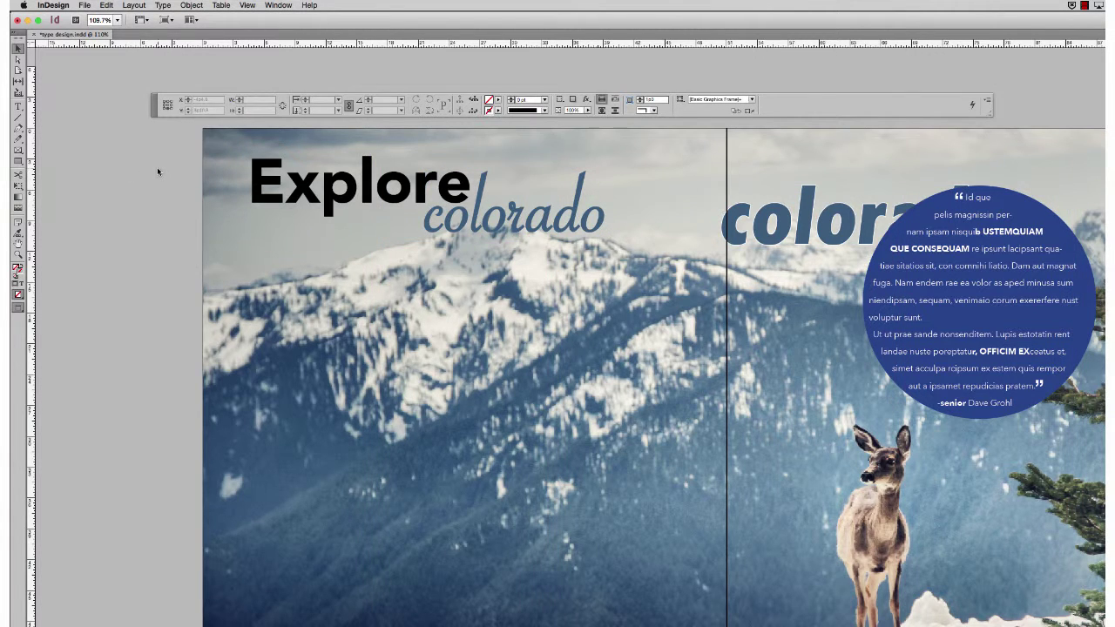
drag(546, 224, 544, 217)
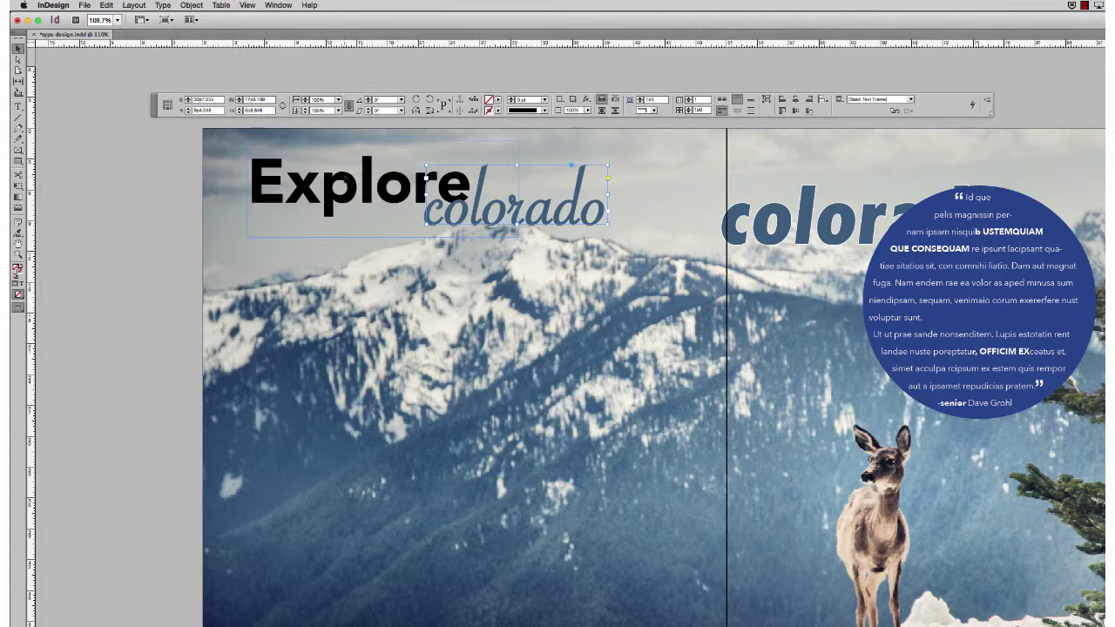
drag(344, 178, 346, 175)
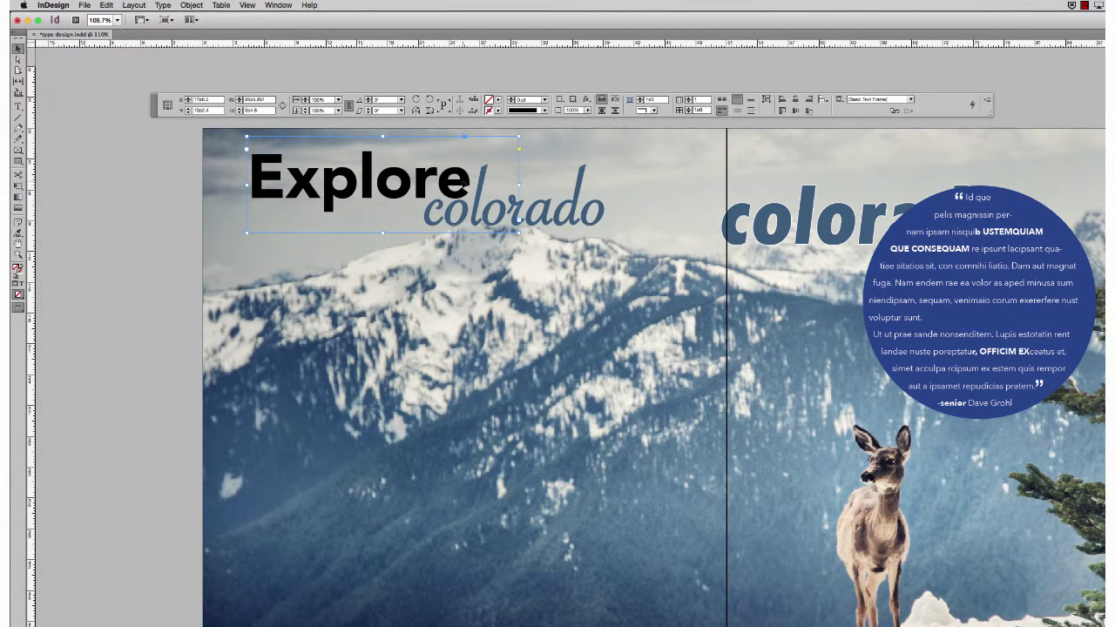
Step: Recolour all of the Explore heading text with the Paper swatch
double_click(315, 182)
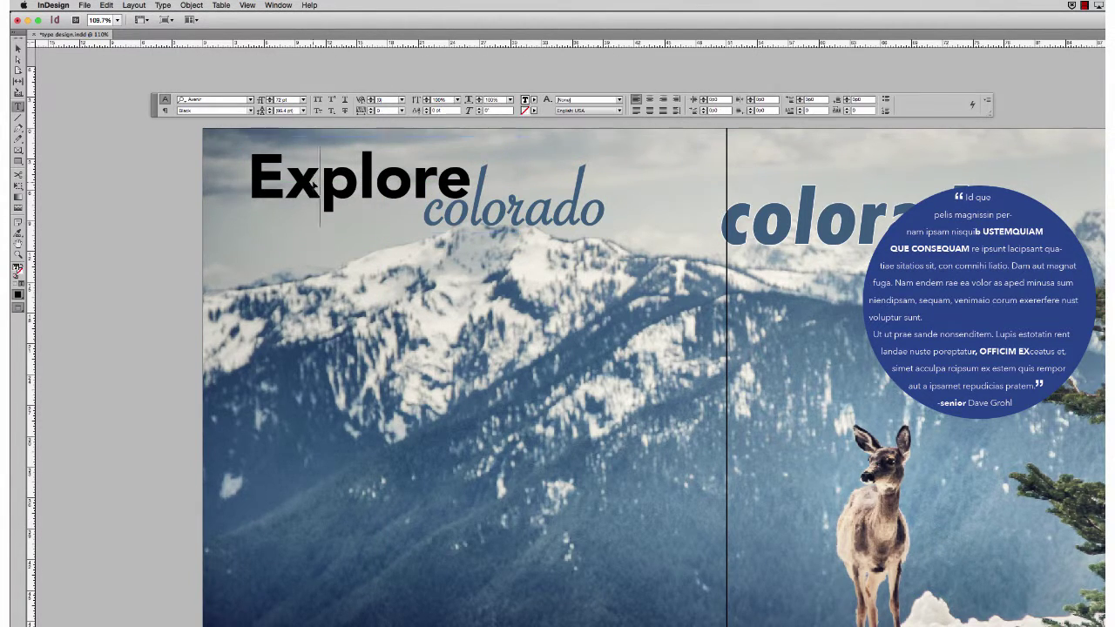
key(super+a)
click(534, 100)
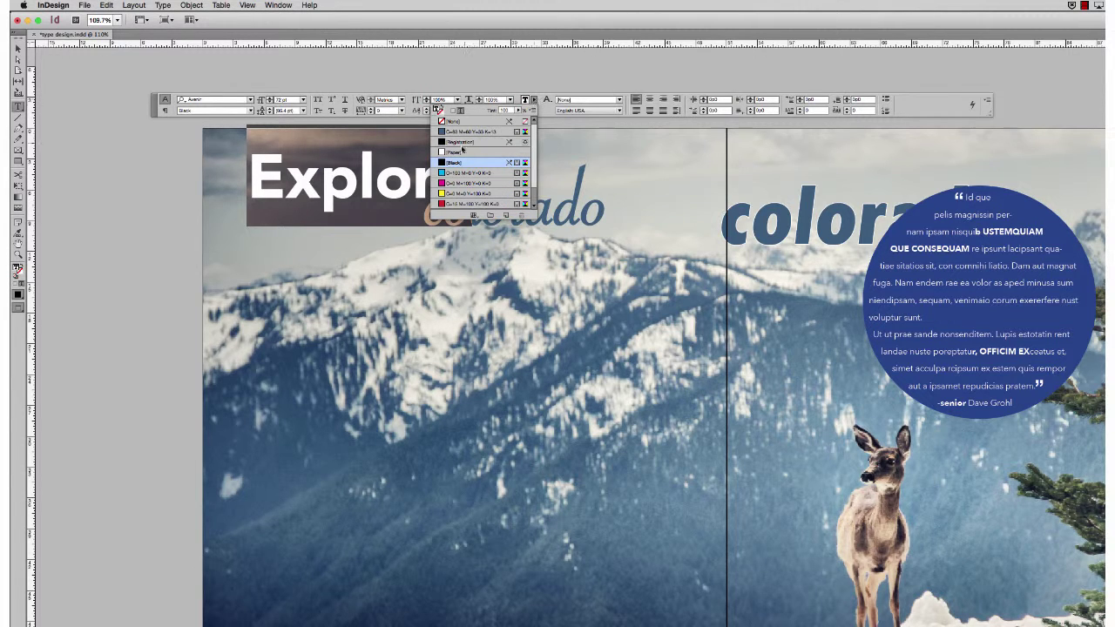
click(454, 151)
click(320, 174)
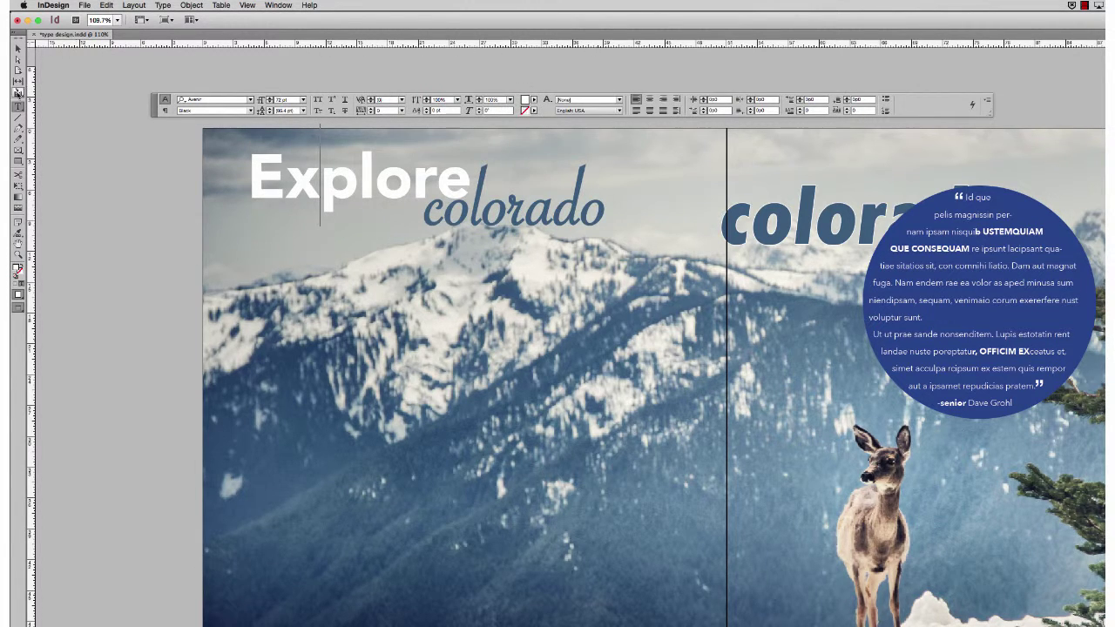
Step: Delete the spare bold italic colorado text frame behind the blue quote circle
click(18, 48)
click(772, 222)
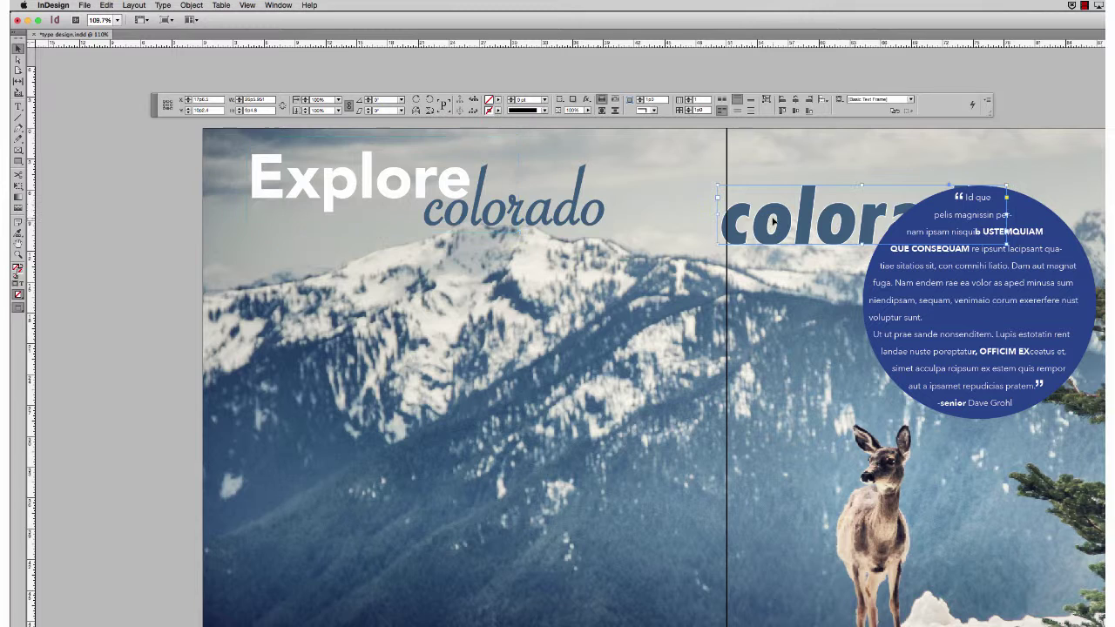
key(Delete)
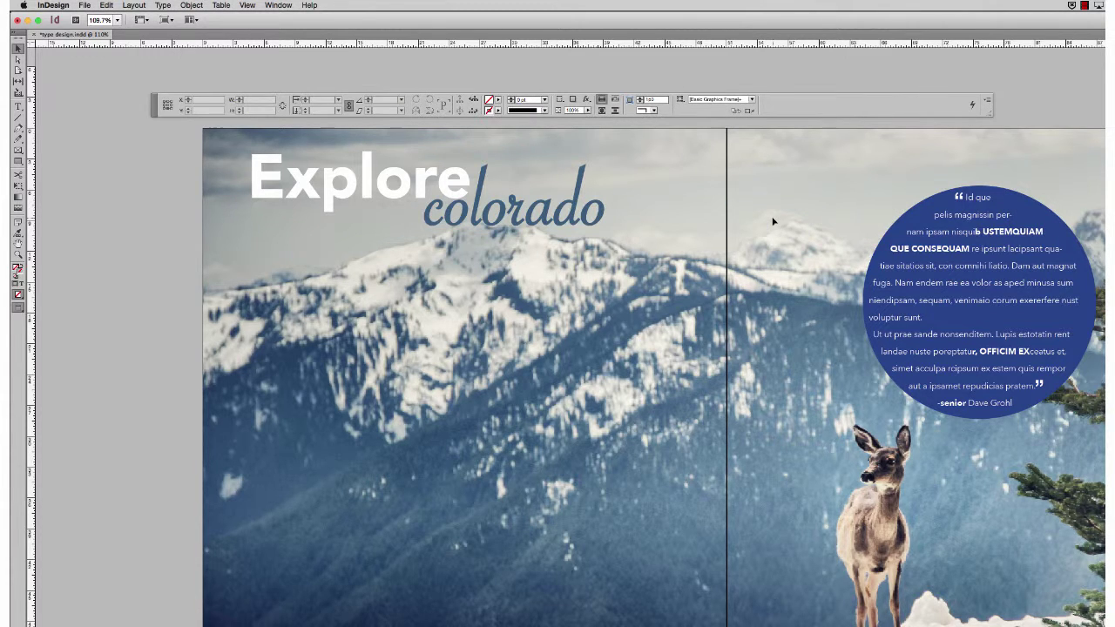